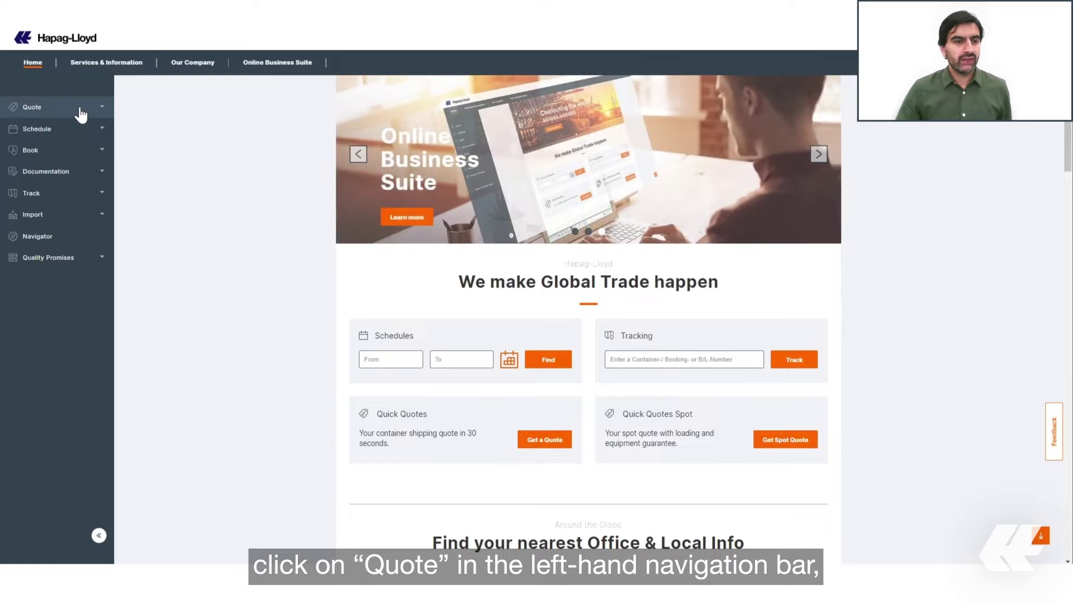
Step: Open Quick Quotes Spot and log in by entering the account password
{"action": "left_click", "coordinate": [81, 115]}
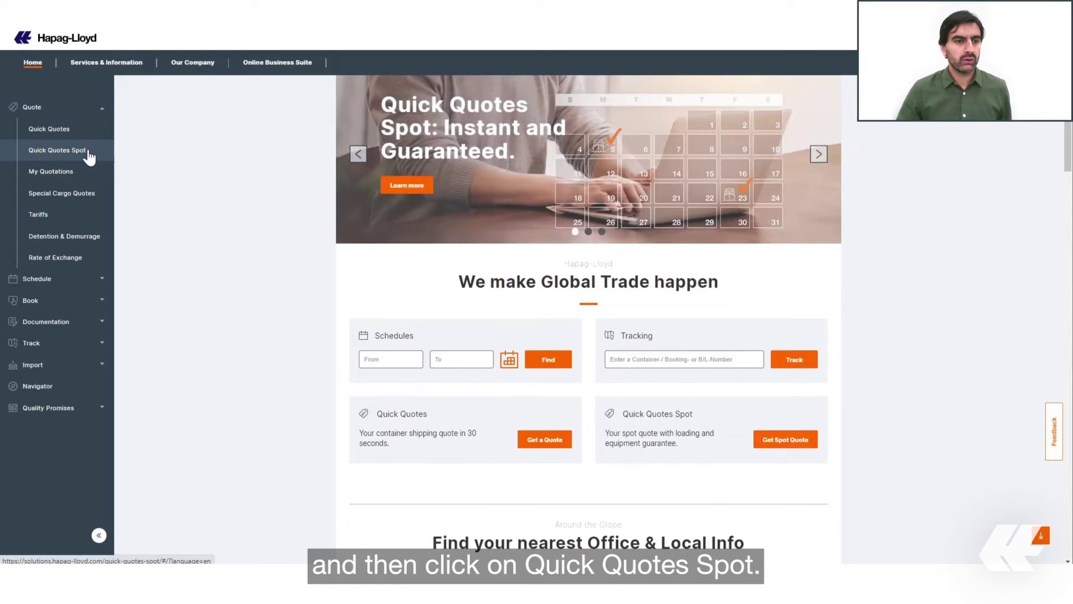
{"action": "left_click", "coordinate": [88, 151]}
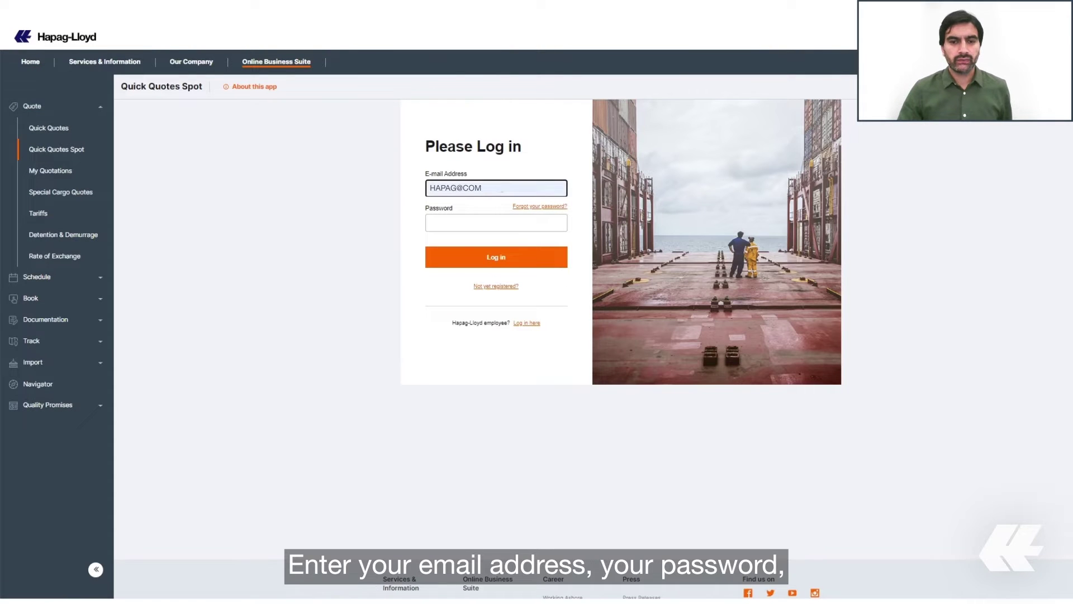
{"action": "left_click", "coordinate": [496, 224]}
{"action": "type", "text": "*******"}
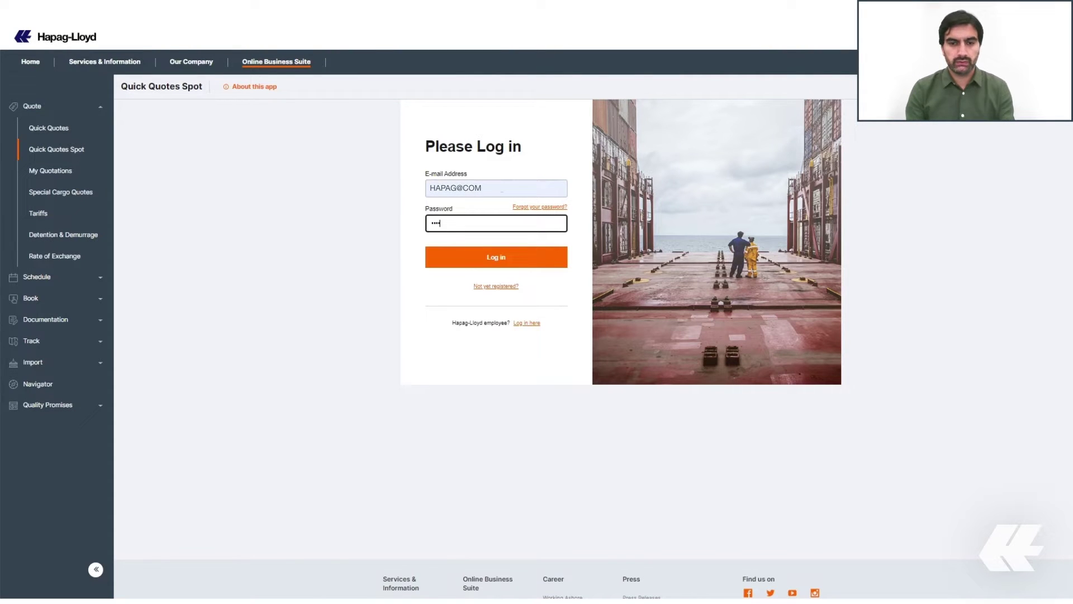
{"action": "left_click", "coordinate": [489, 258]}
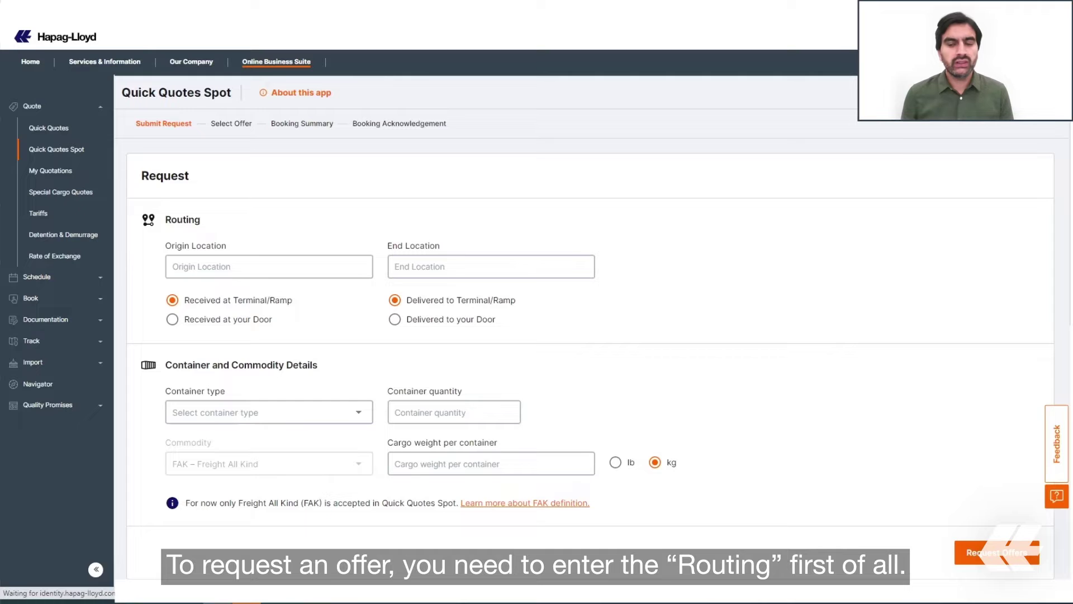
Step: Set the routing's origin location to SAN ANTONIO (CLSAI) and its end location to HAMBURG (DEHAM)
{"action": "left_click", "coordinate": [269, 267]}
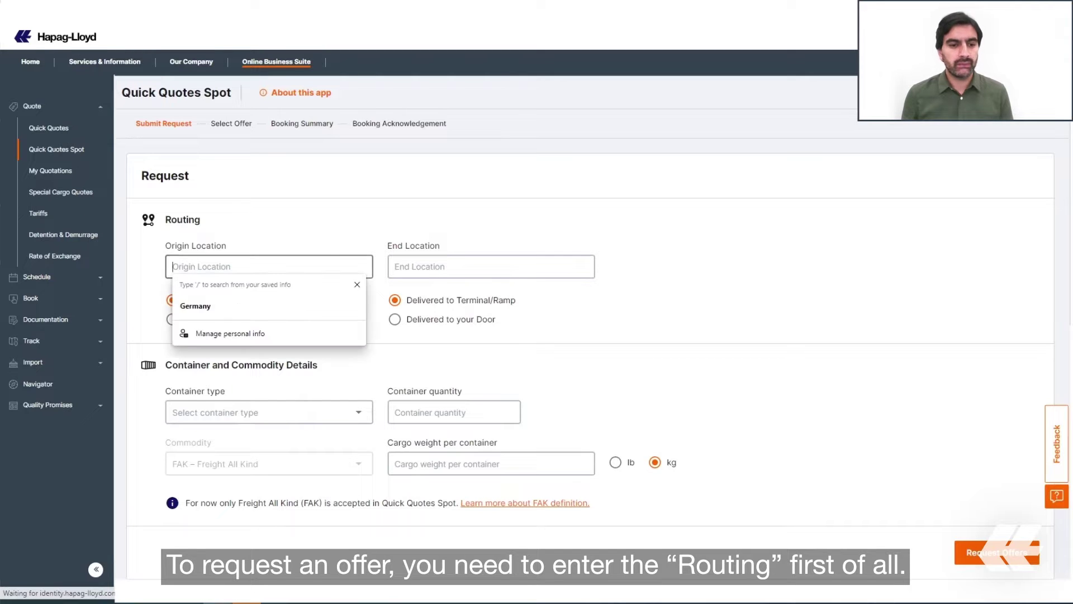
{"action": "type", "text": "clsai"}
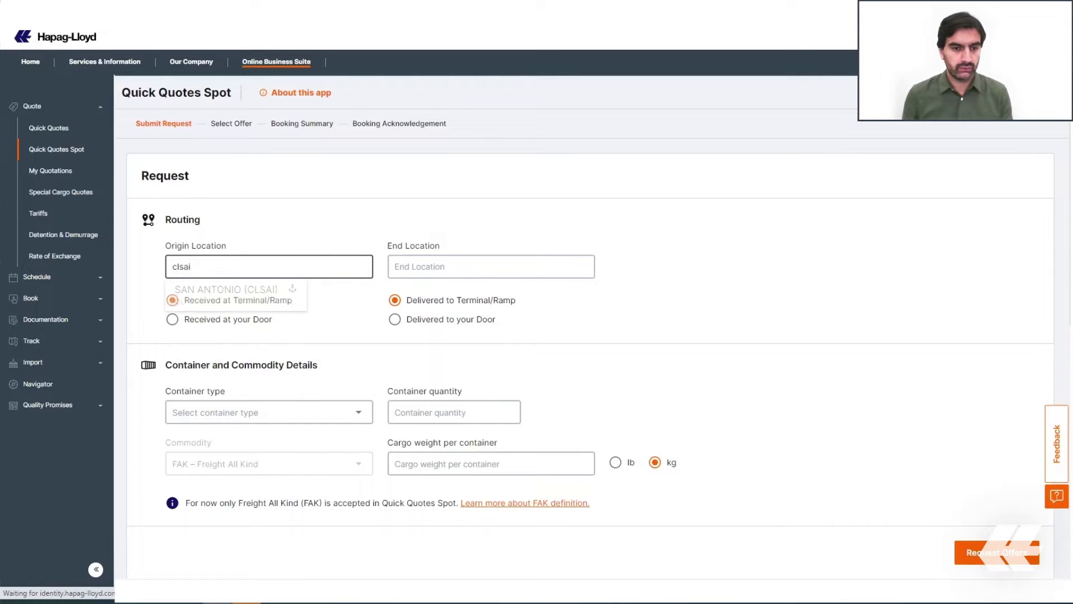
{"action": "left_click", "coordinate": [223, 289]}
{"action": "left_click", "coordinate": [402, 266]}
{"action": "type", "text": "deham"}
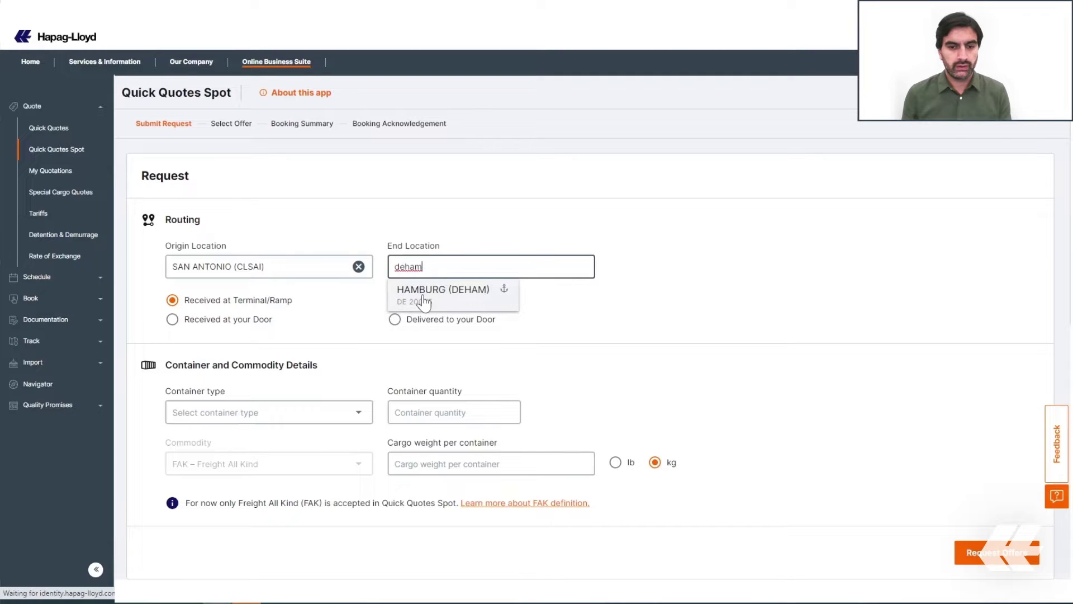
{"action": "left_click", "coordinate": [421, 292]}
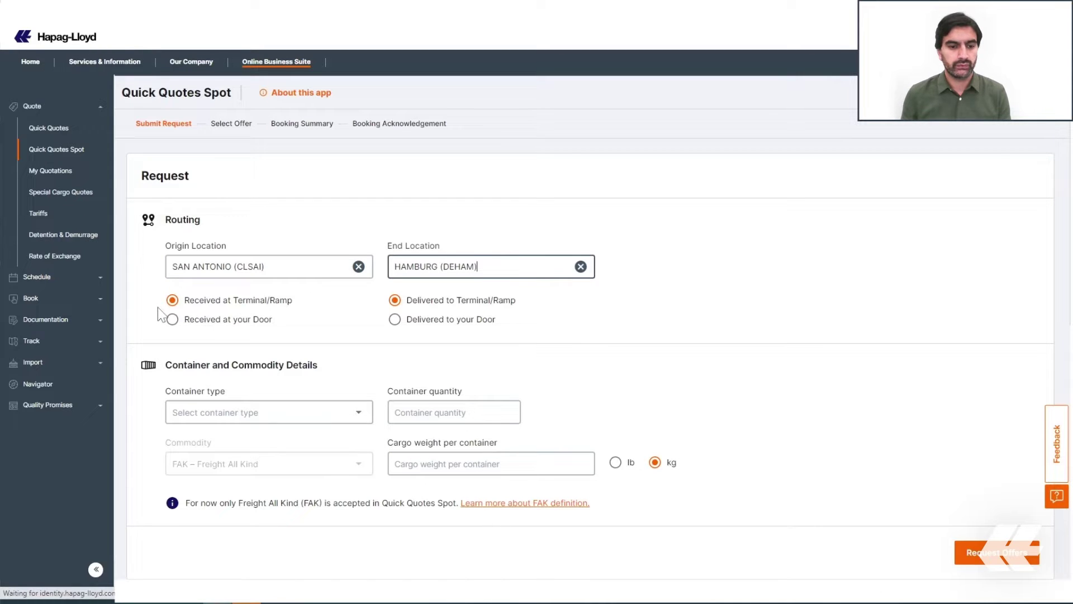
Step: Fill in the container details with type 40' General Purpose, quantity 1 and a cargo weight of 15000 kg per container
{"action": "left_click", "coordinate": [284, 418]}
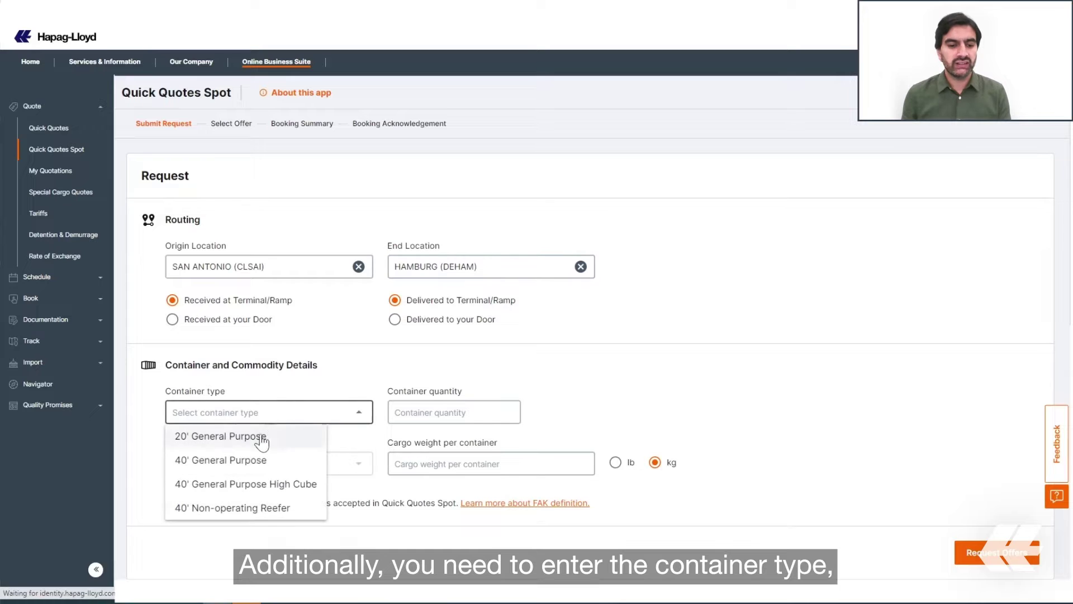
{"action": "left_click", "coordinate": [245, 466]}
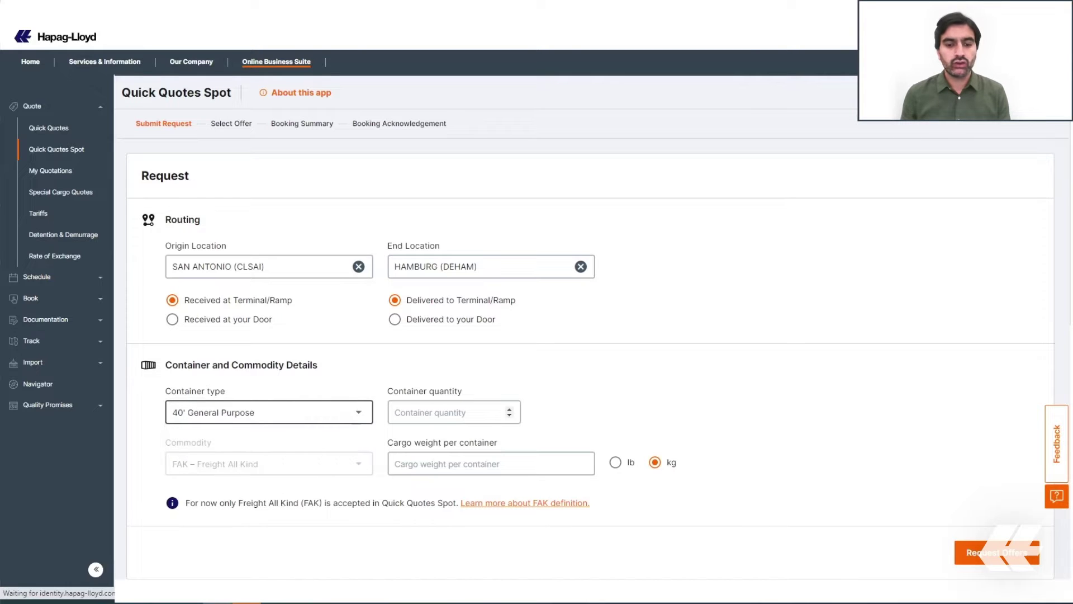
{"action": "left_click", "coordinate": [425, 412]}
{"action": "type", "text": "1"}
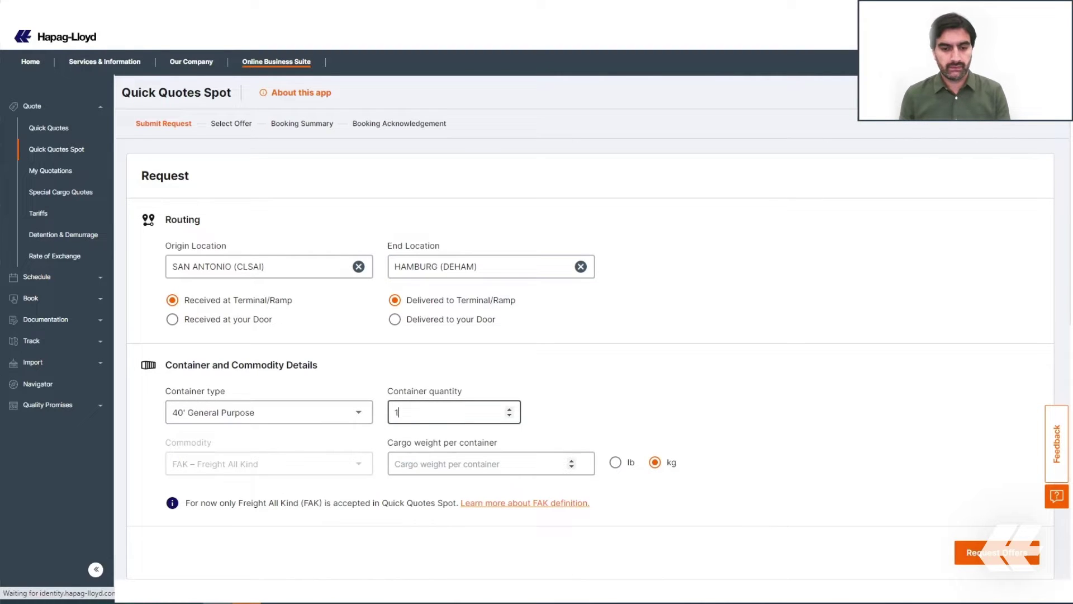
{"action": "left_click", "coordinate": [475, 464]}
{"action": "type", "text": "15"}
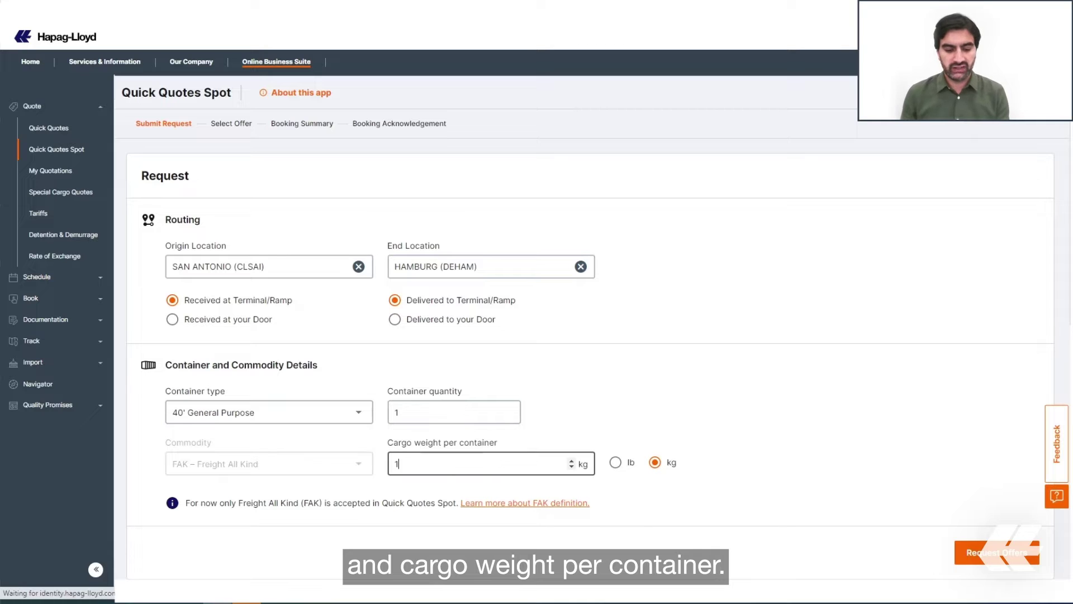
{"action": "type", "text": "0"}
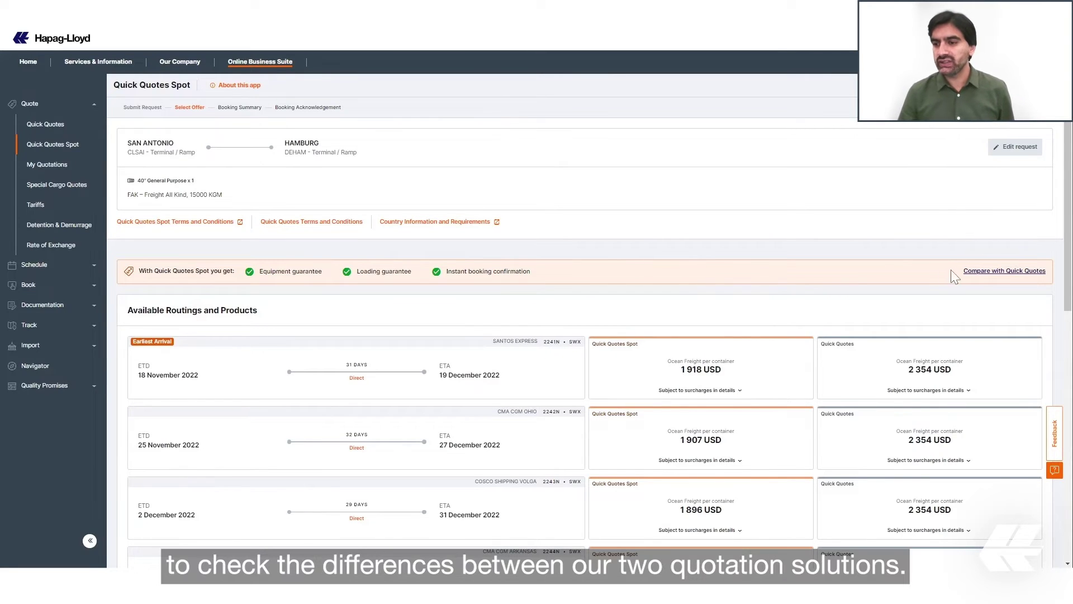
Step: Open the comparison with Quick Quotes and expand the surcharge details of the Quick Quotes Spot offer departing 18 November 2022
{"action": "left_click", "coordinate": [993, 272]}
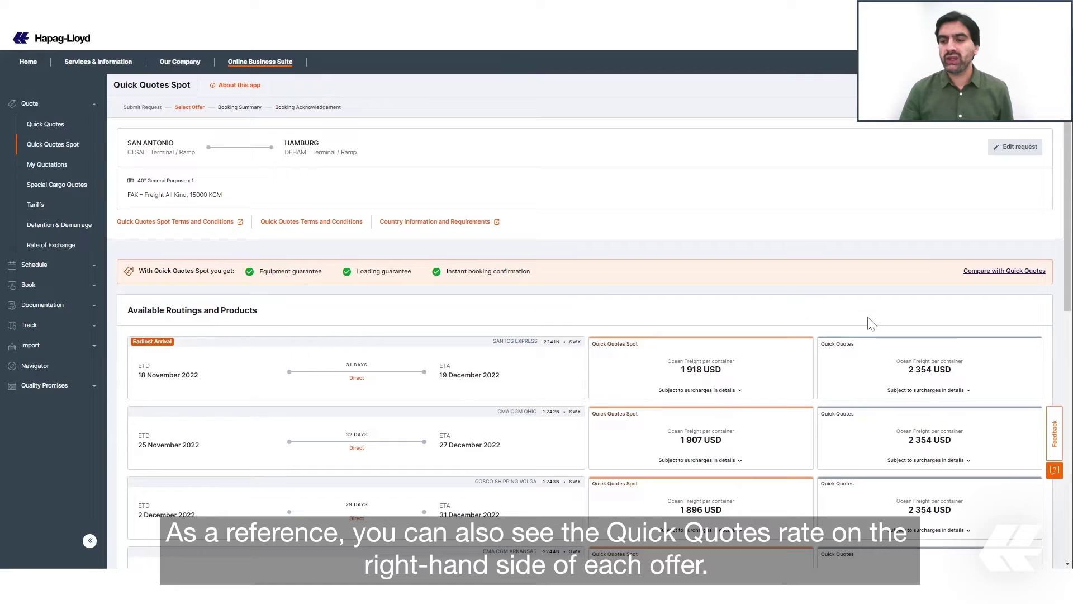
{"action": "scroll", "coordinate": [870, 347], "scroll_direction": "down", "scroll_amount": 1}
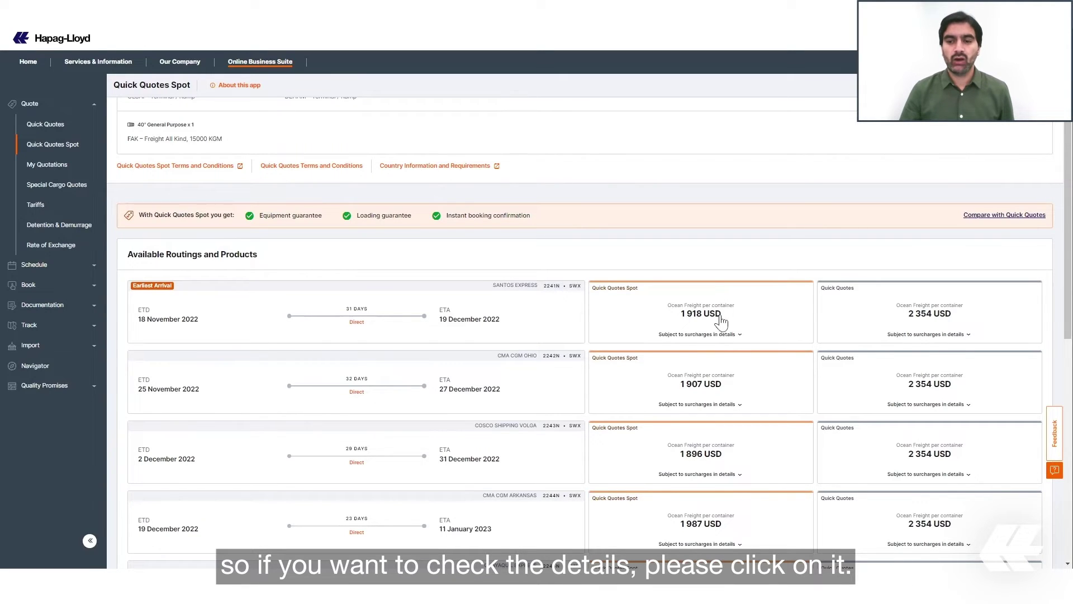
{"action": "left_click", "coordinate": [721, 320]}
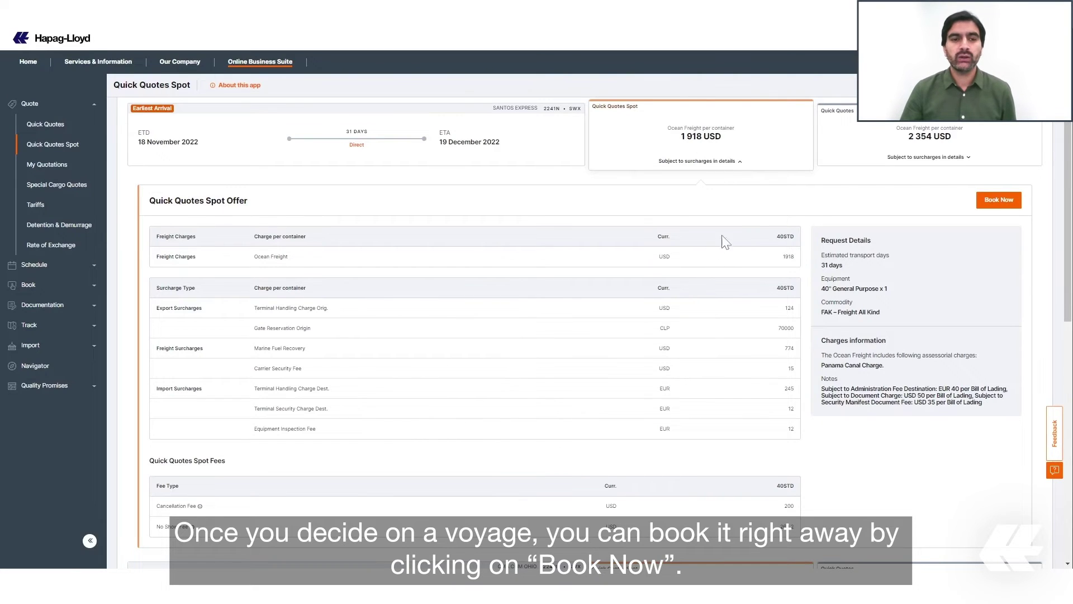
Step: Start booking the expanded Quick Quotes Spot offer and review its price details in the offer summary
{"action": "left_click", "coordinate": [992, 202]}
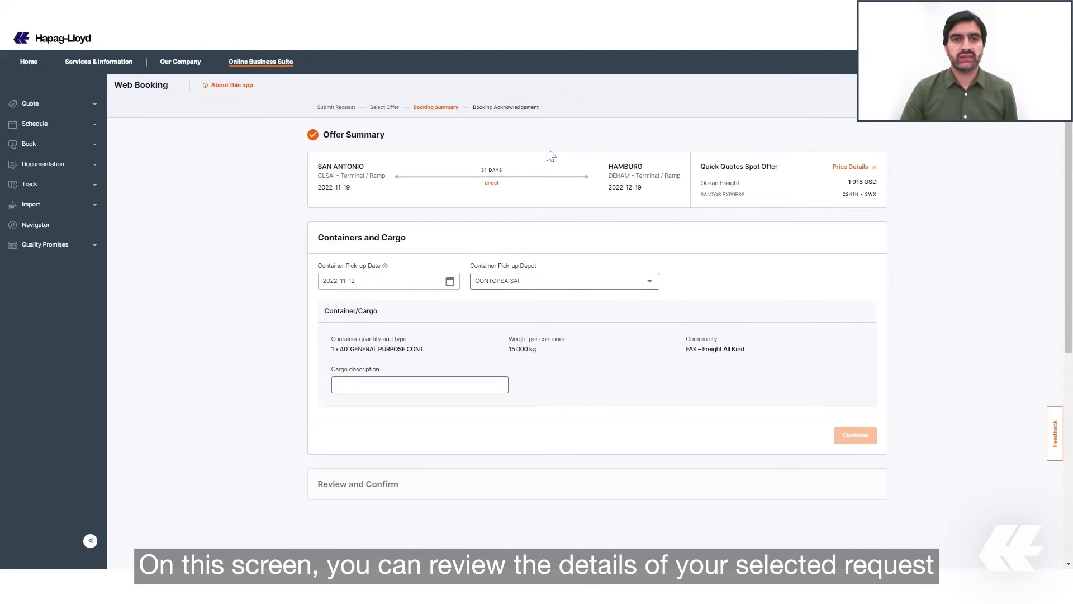
{"action": "left_click", "coordinate": [853, 168]}
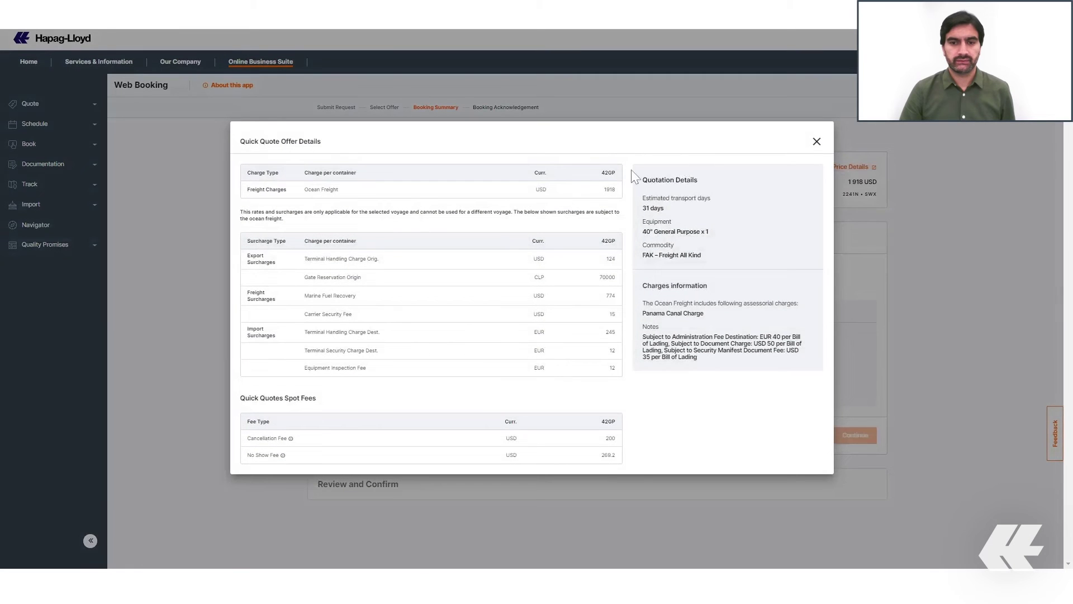
{"action": "left_click", "coordinate": [817, 143]}
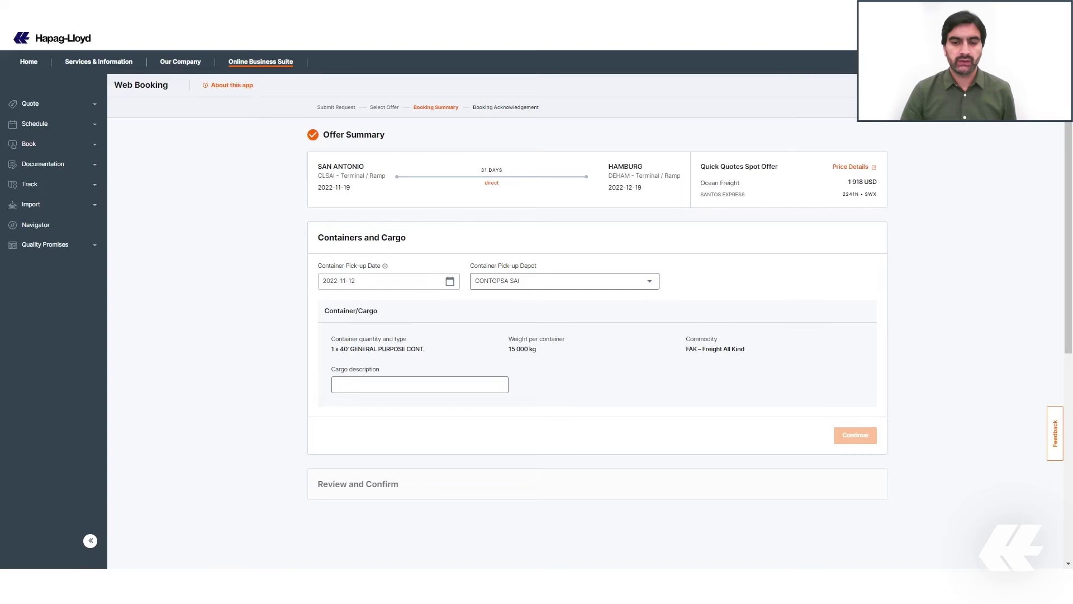
Step: Choose CONTOPSA SAI as the container pick-up depot, enter the cargo description "Shoes" and continue to the booking review
{"action": "left_click", "coordinate": [587, 285]}
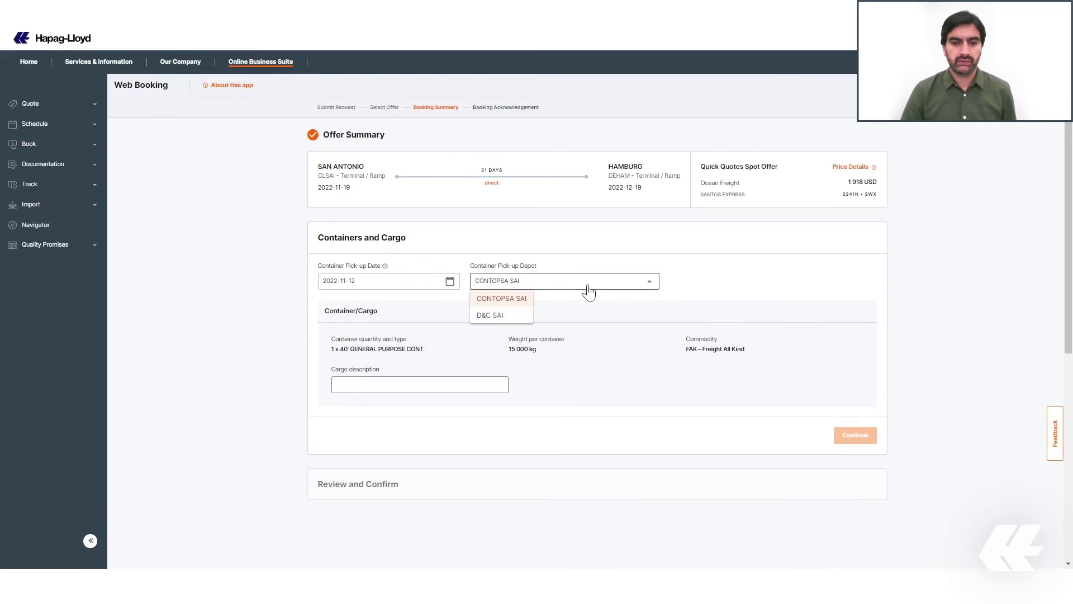
{"action": "key", "text": "Return"}
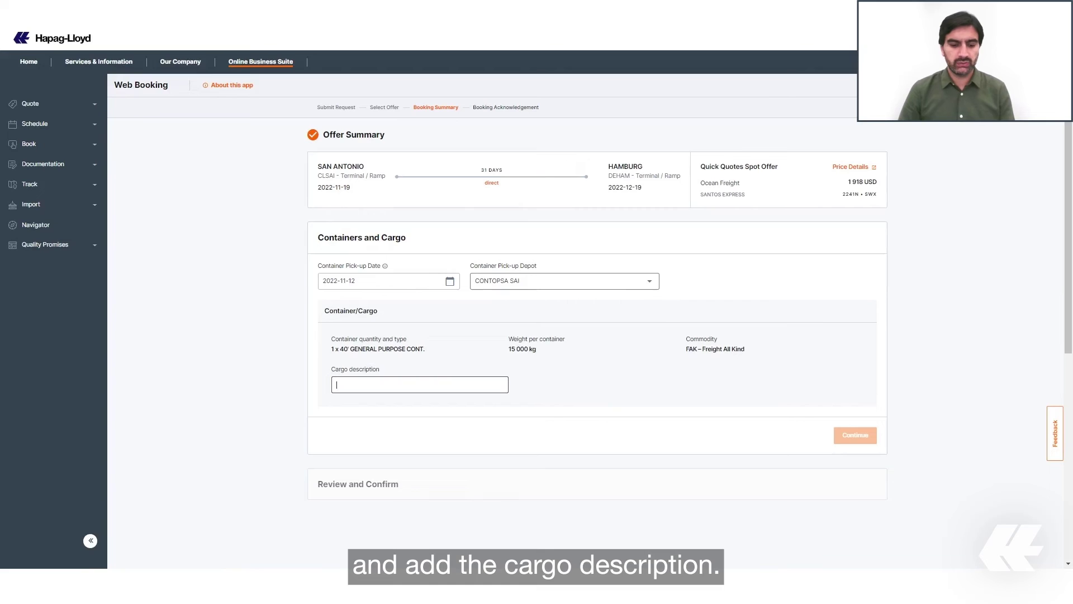
{"action": "type", "text": "Shoes"}
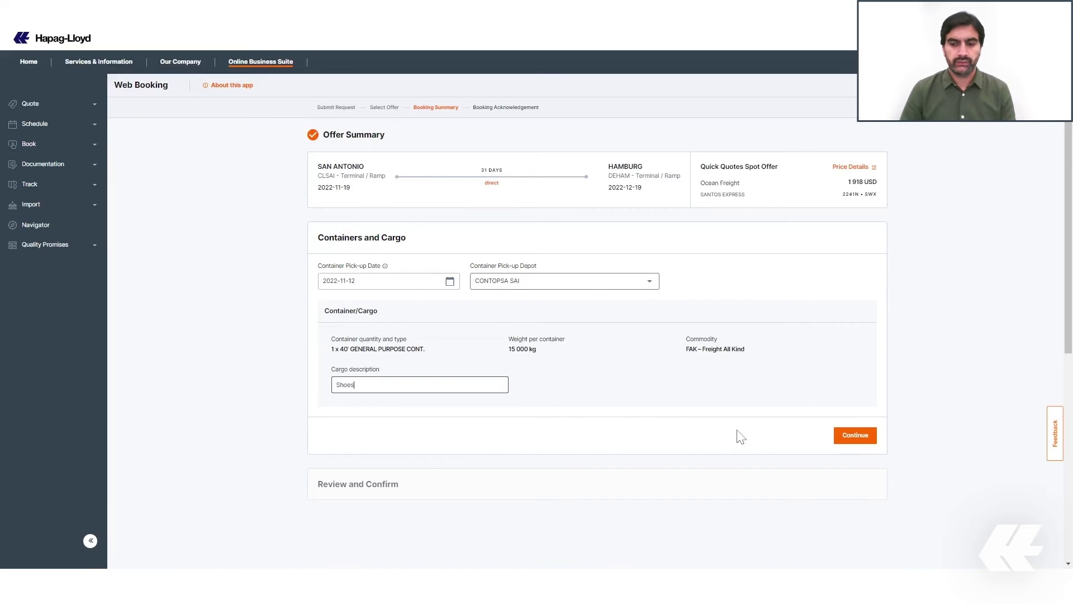
{"action": "left_click", "coordinate": [868, 440]}
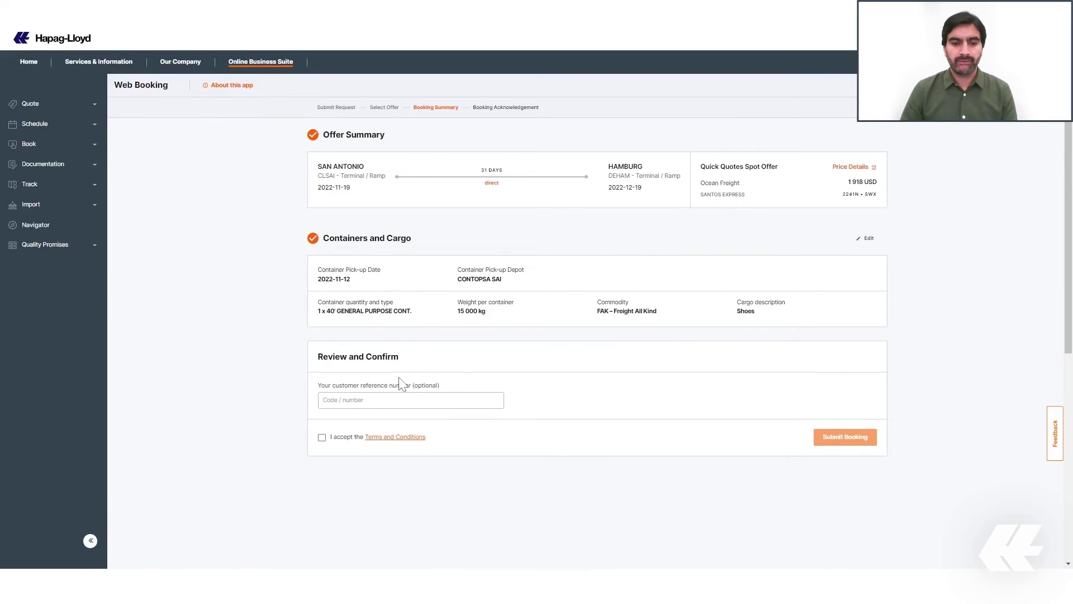
Step: Accept the terms and conditions without a customer reference number and submit the booking
{"action": "left_click", "coordinate": [416, 400]}
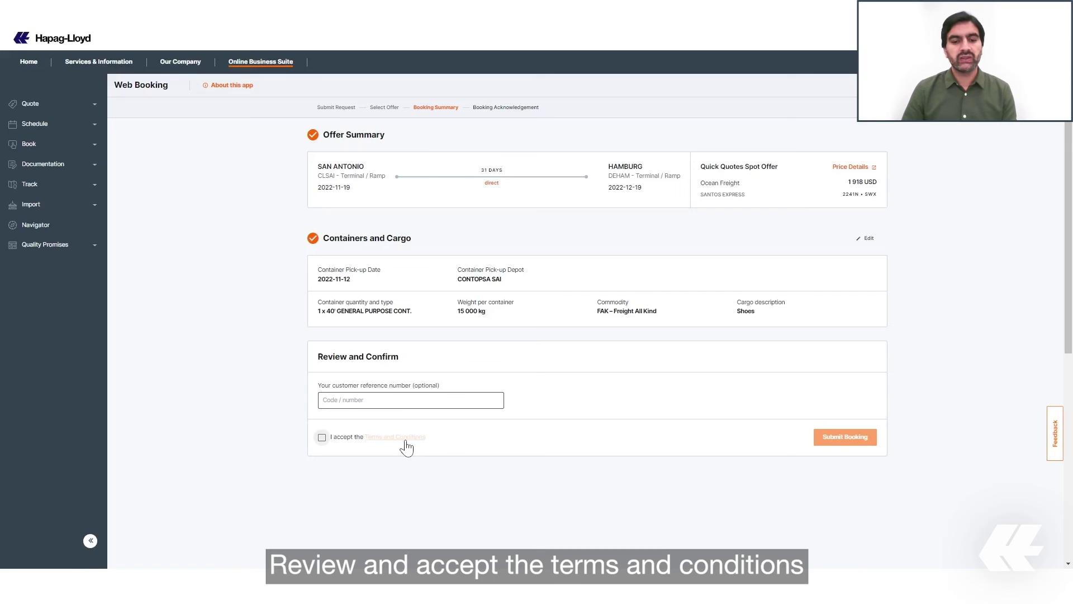
{"action": "left_click", "coordinate": [322, 439]}
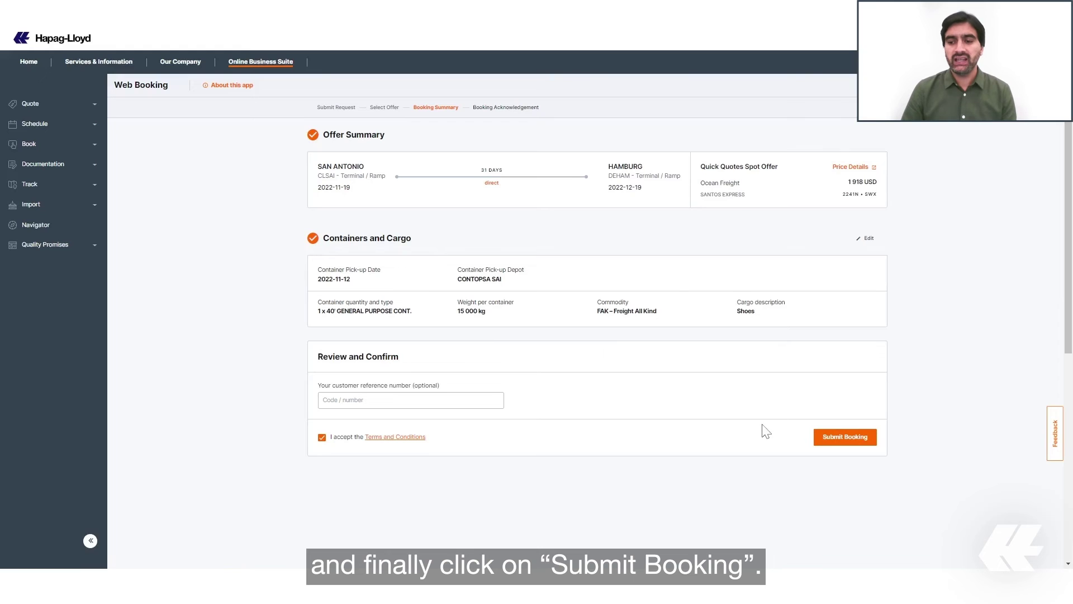
{"action": "left_click", "coordinate": [848, 439]}
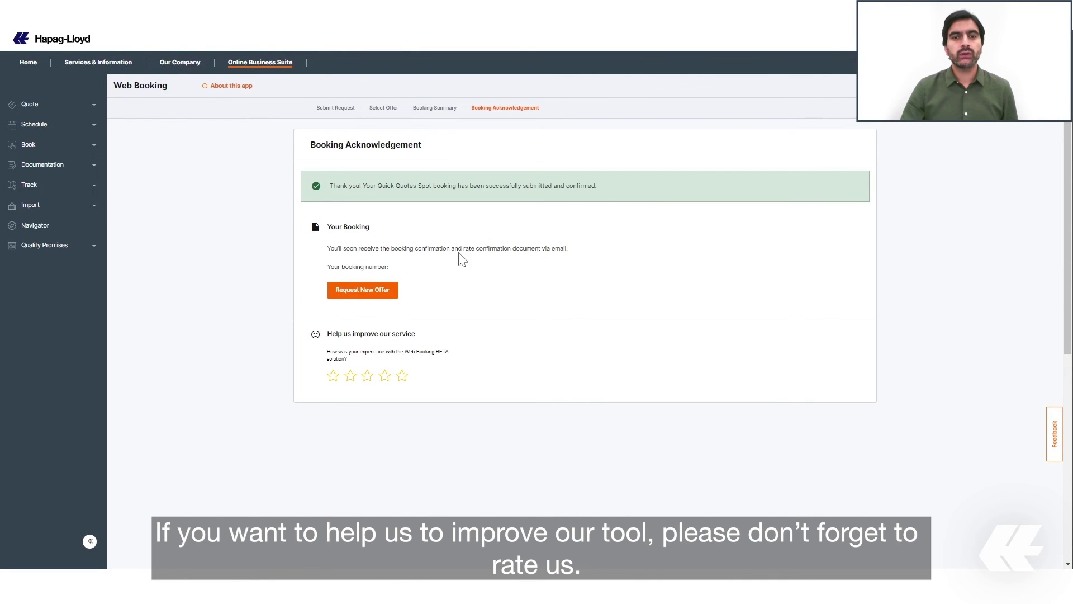
Step: Rate the Web Booking experience with five stars
{"action": "left_click", "coordinate": [401, 382]}
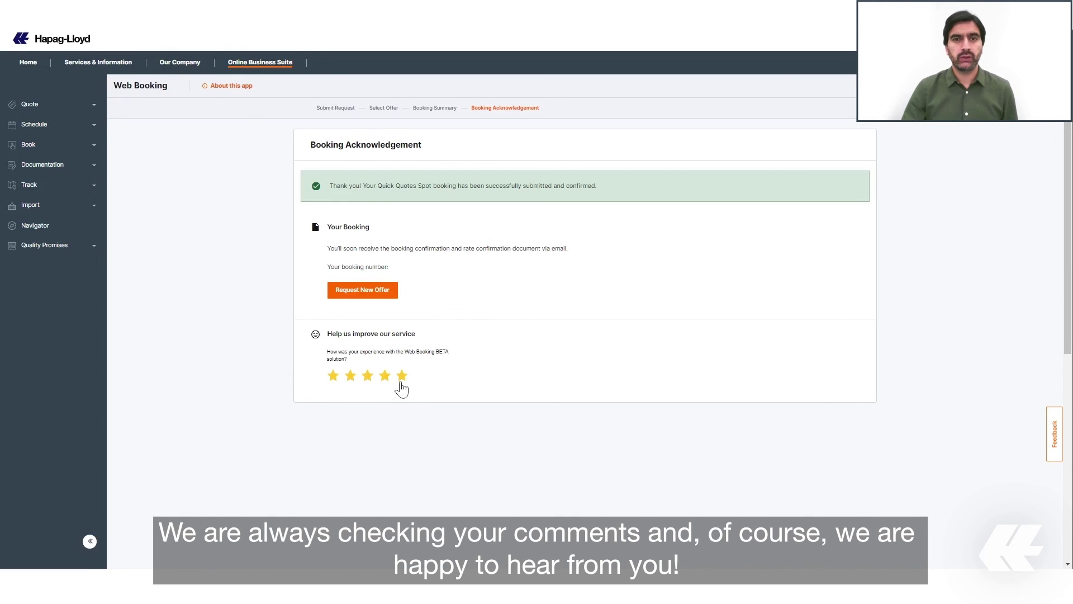
{"action": "left_click", "coordinate": [402, 376]}
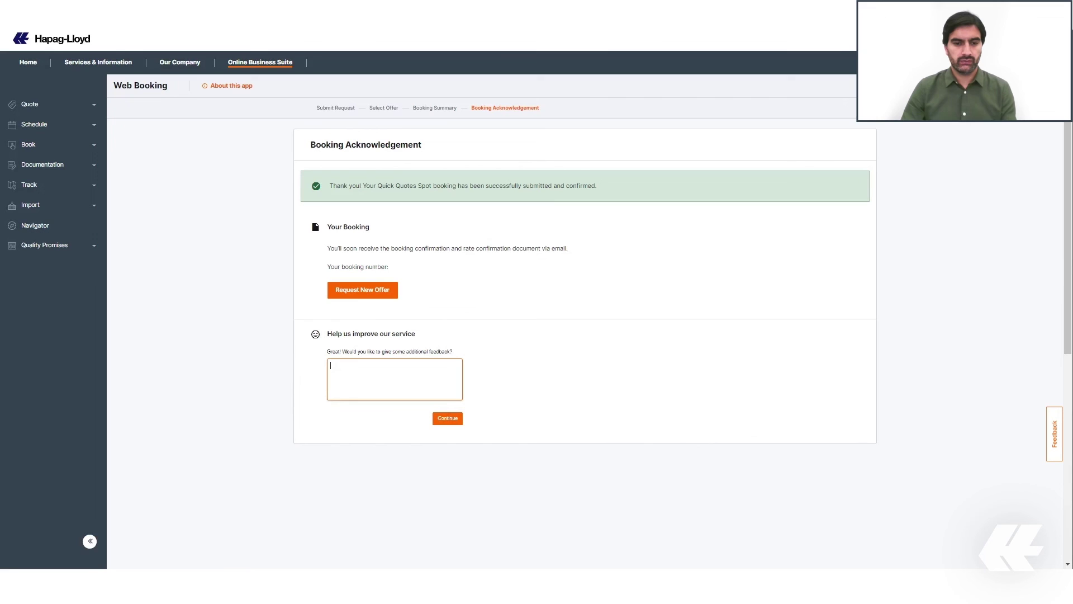